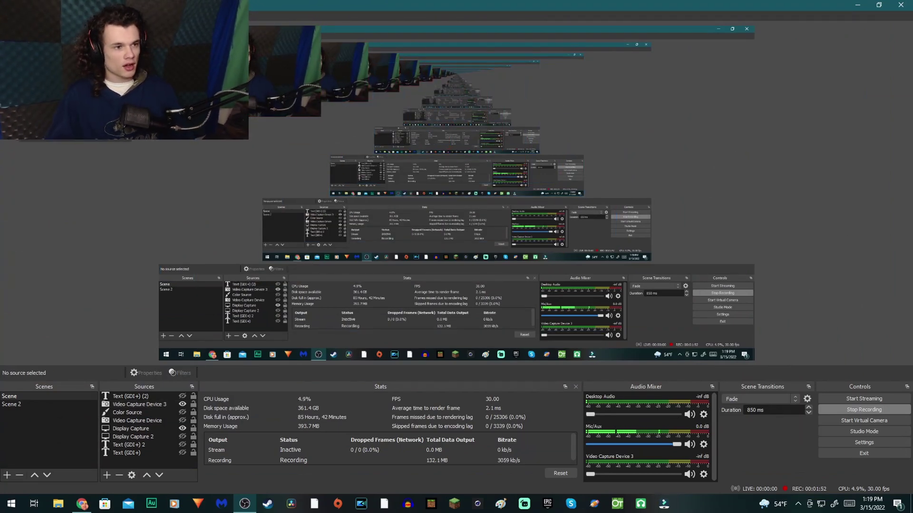
# Review the Mic/Aux monitoring options in Advanced Audio Properties, then close the dialog.
pyautogui.click(603, 221)
pyautogui.click(603, 223)
pyautogui.click(696, 322)
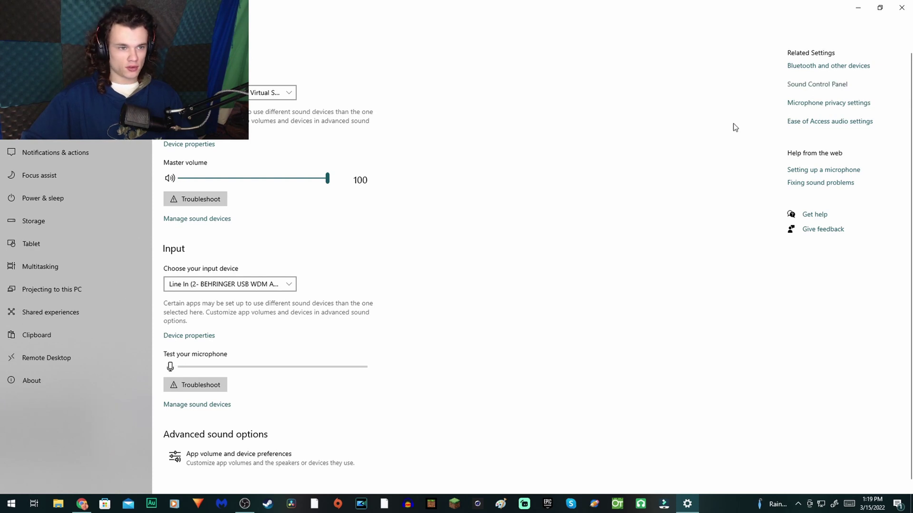
# Open the Line In recording device's properties and raise its input level to 100.
pyautogui.click(115, 98)
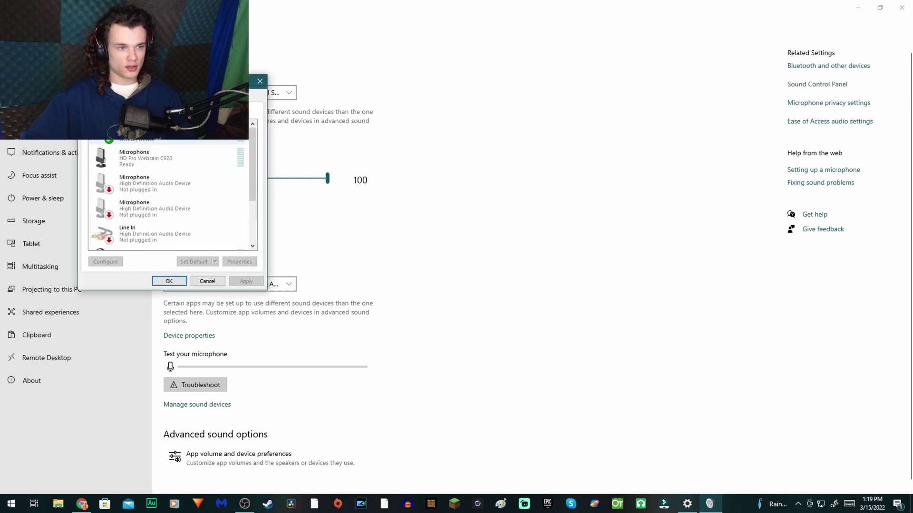
pyautogui.click(172, 142)
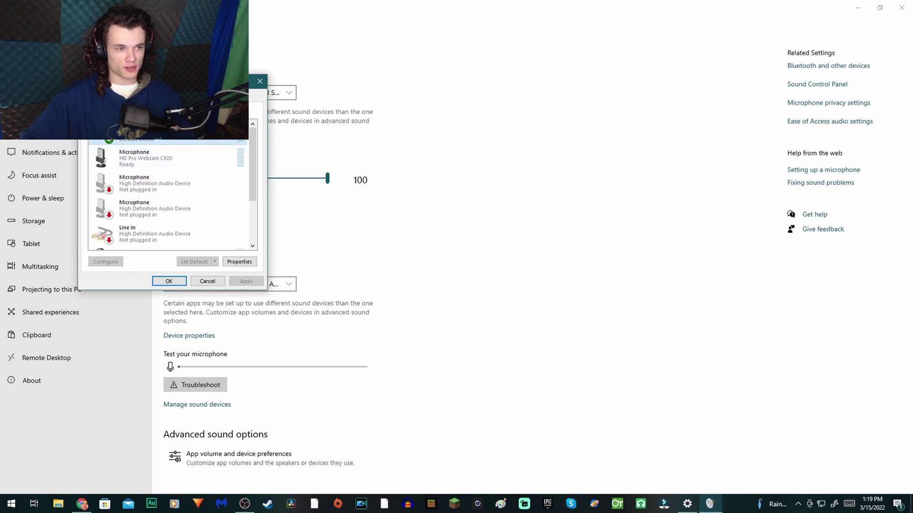
pyautogui.click(142, 232)
pyautogui.click(239, 261)
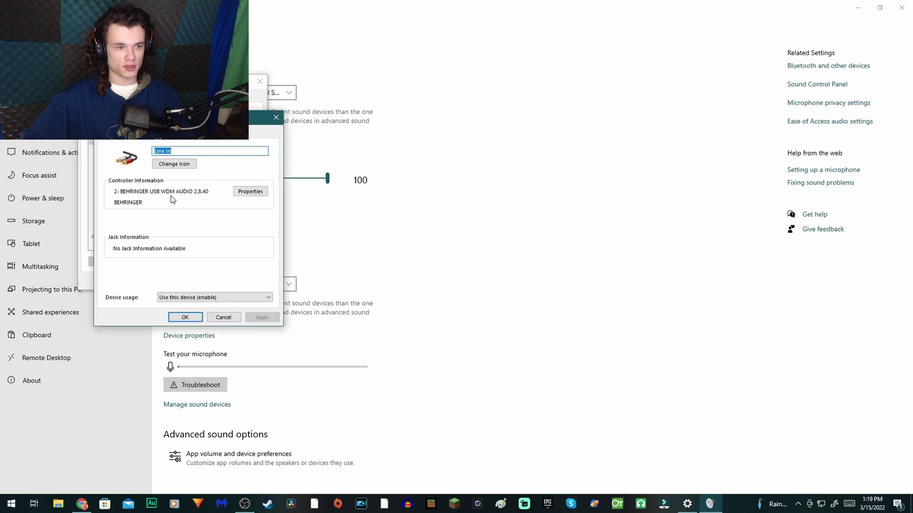
pyautogui.click(135, 138)
pyautogui.click(153, 138)
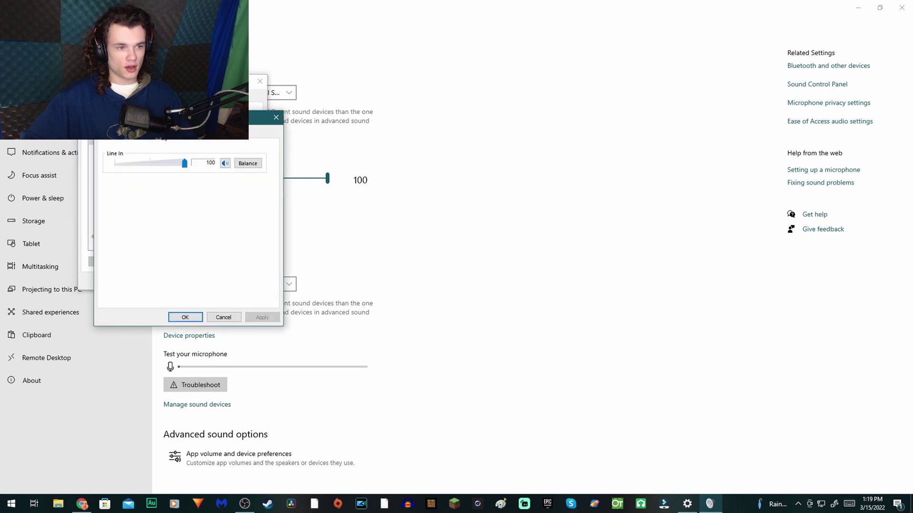
pyautogui.moveTo(185, 167)
pyautogui.mouseDown()
pyautogui.moveTo(152, 167)
pyautogui.moveTo(195, 164)
pyautogui.mouseUp()
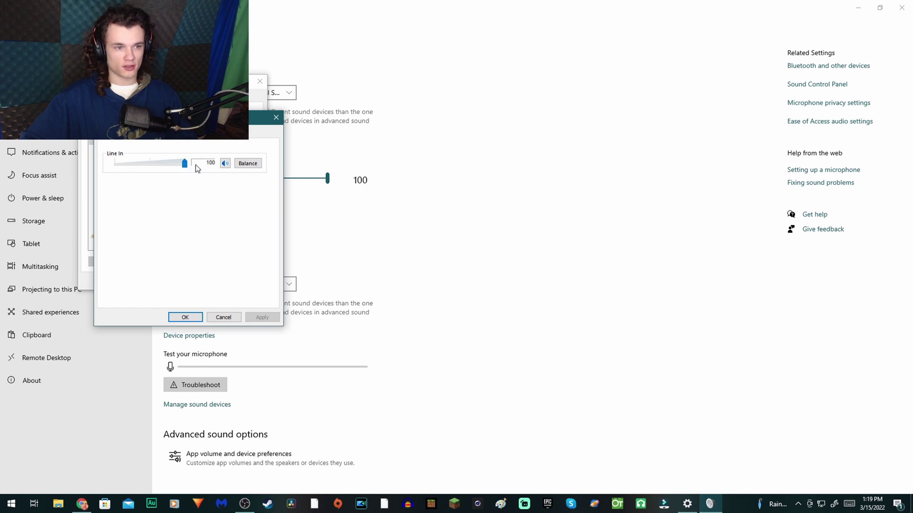
# Keep the Line In sample format at 44100 Hz CD Quality and close its properties.
pyautogui.click(175, 138)
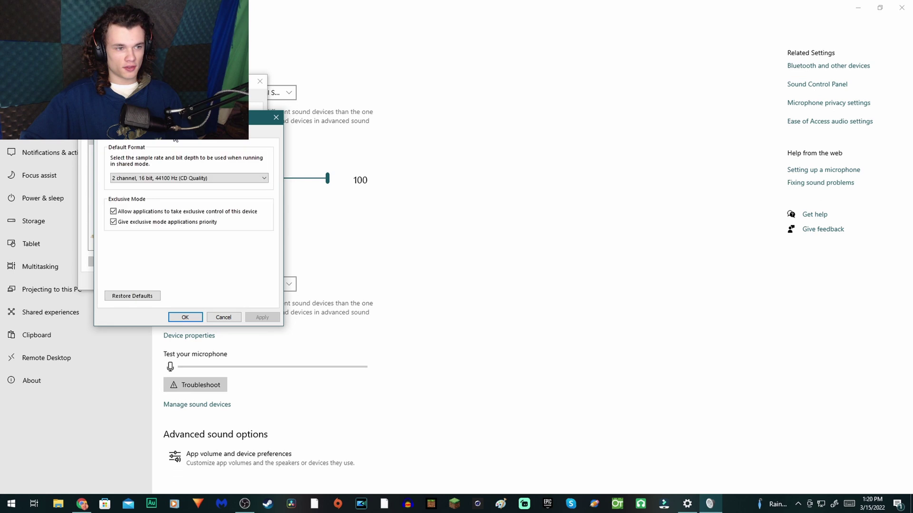
pyautogui.click(172, 180)
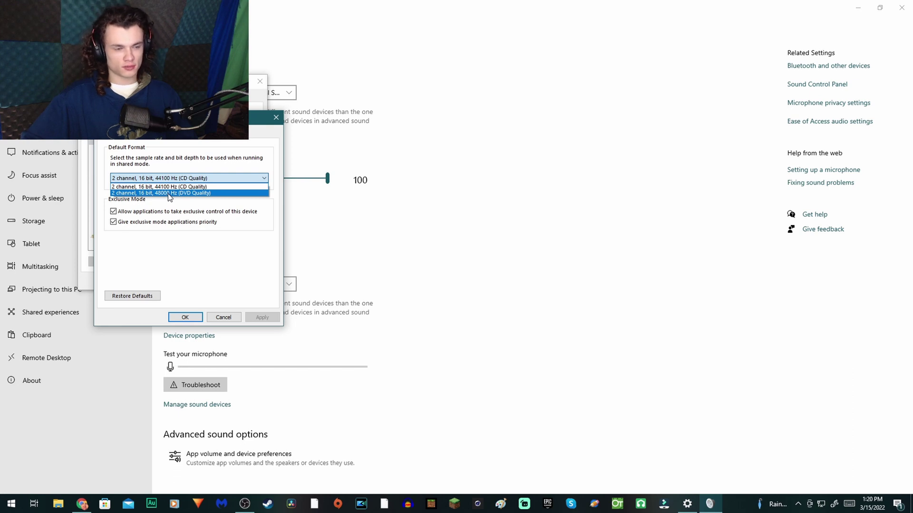
pyautogui.click(231, 165)
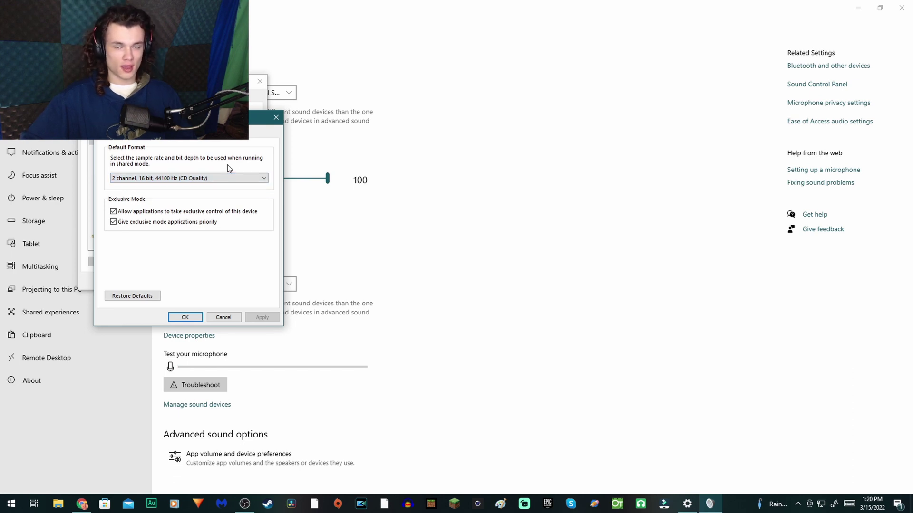
pyautogui.click(189, 319)
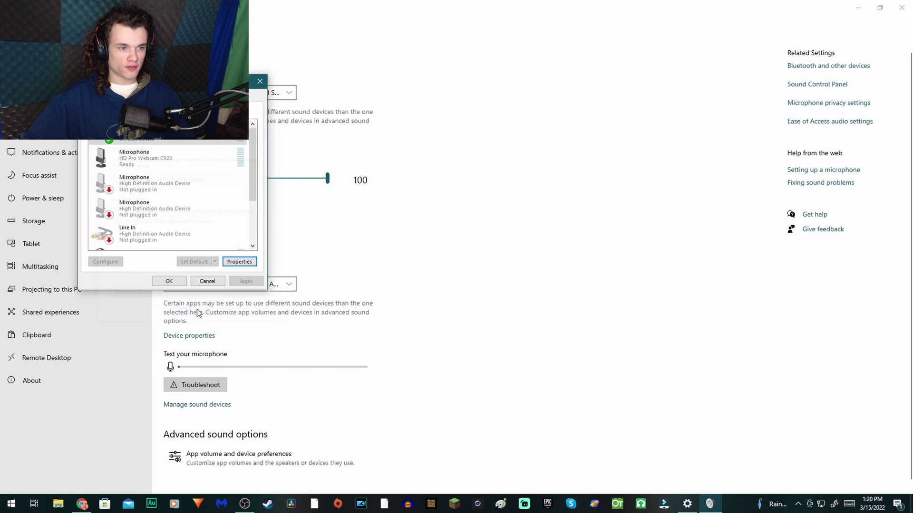
# Close the Windows Sound dialogs and confirm the Mic/Aux properties using the Behringer Line In.
pyautogui.click(174, 283)
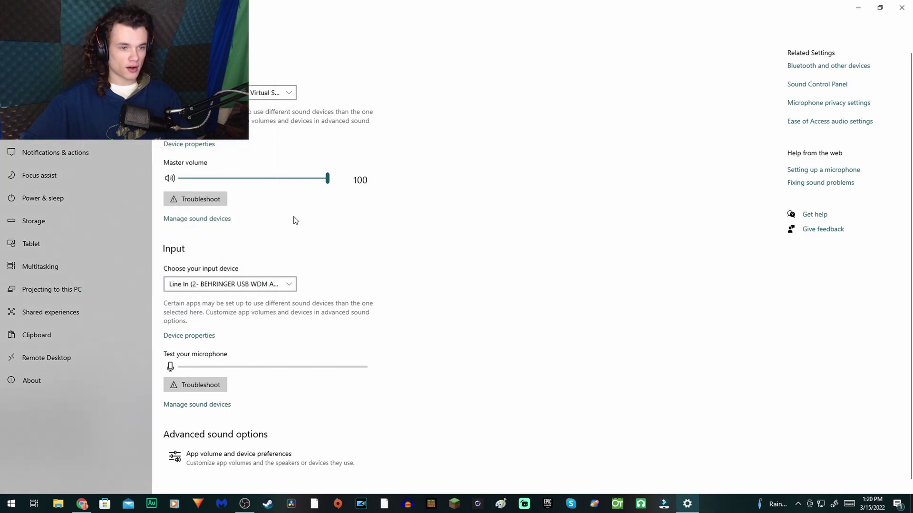
pyautogui.click(901, 7)
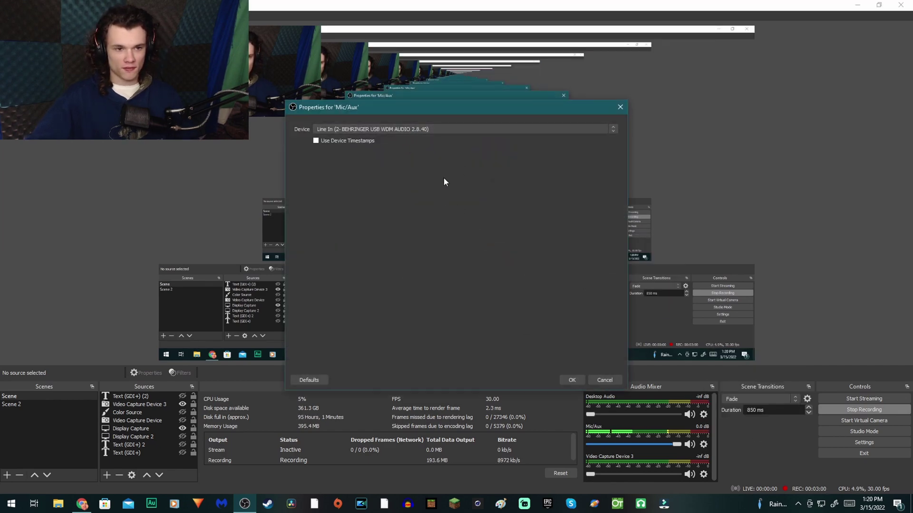
pyautogui.click(573, 380)
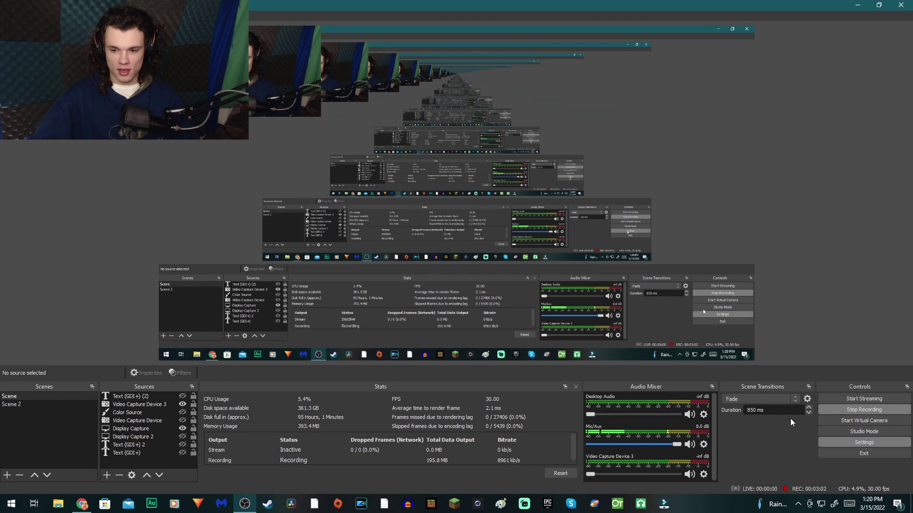
# Review the OBS Output recording settings: mp4, 10000 Kbps video, 320 Kbps audio.
pyautogui.click(257, 183)
pyautogui.click(260, 140)
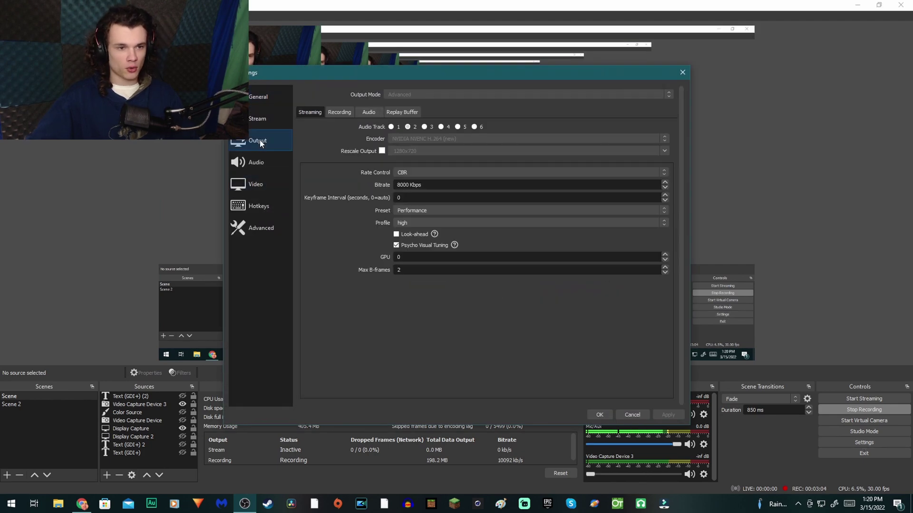
pyautogui.click(265, 121)
pyautogui.click(261, 140)
pyautogui.click(334, 112)
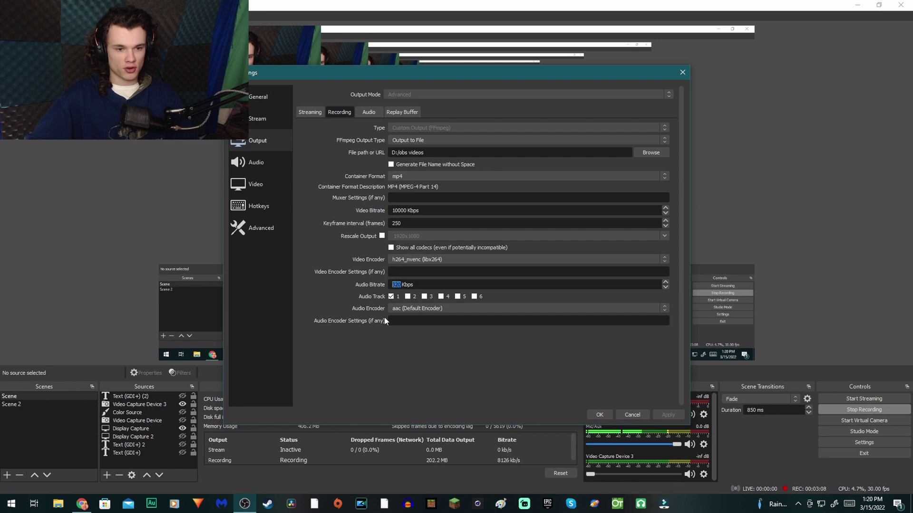
# Save the OBS settings and open the Mic/Aux audio filters.
pyautogui.click(599, 415)
pyautogui.click(703, 444)
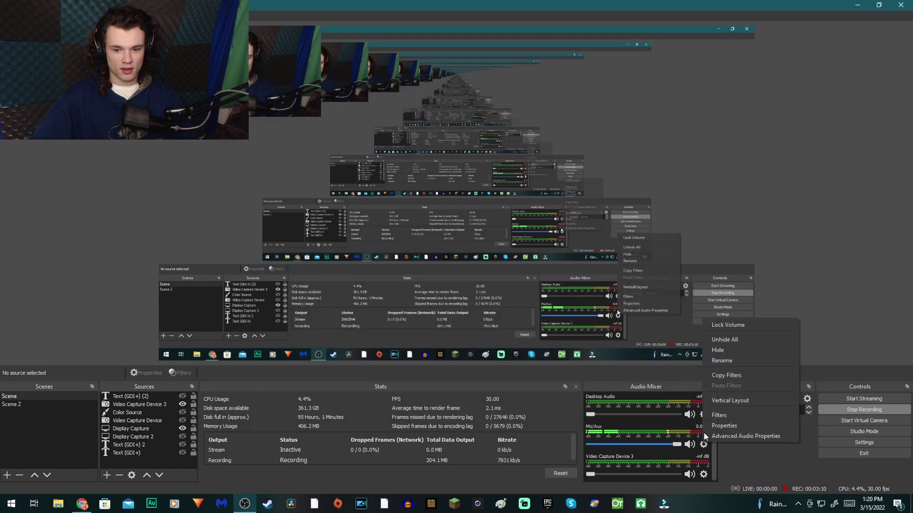
pyautogui.click(728, 414)
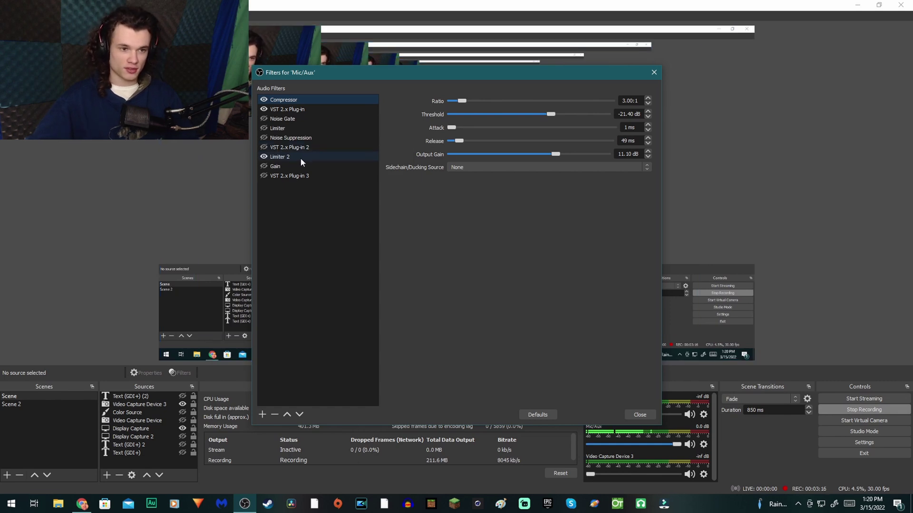
# Disable the Compressor and enable Limiter 2 (-7.20 dB threshold, 60 ms release).
pyautogui.click(263, 100)
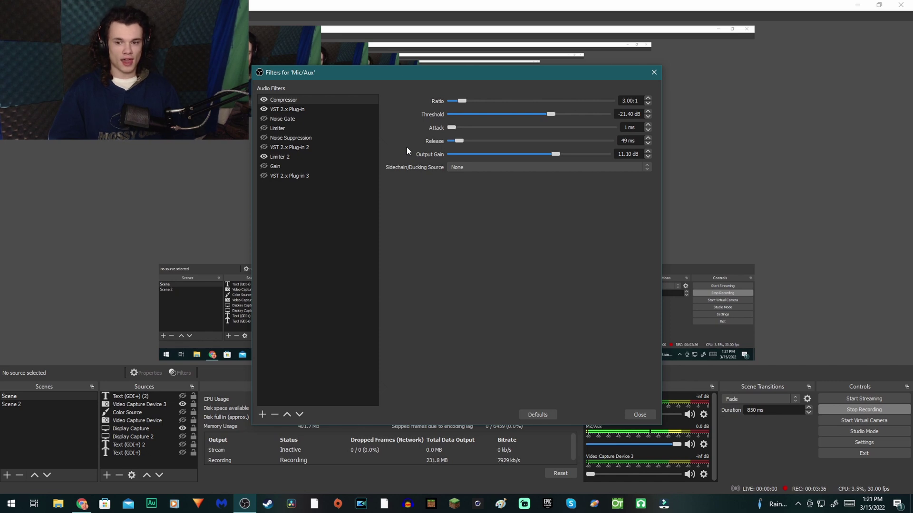
pyautogui.click(305, 157)
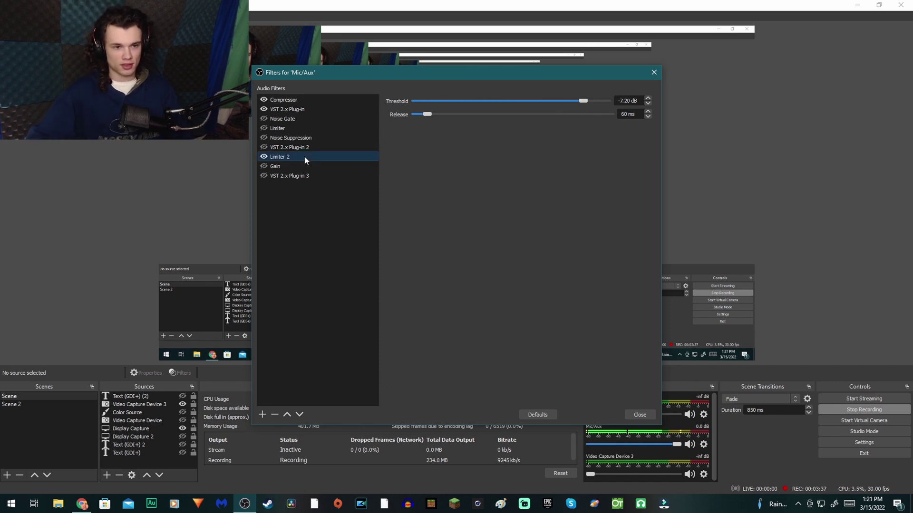
pyautogui.click(264, 156)
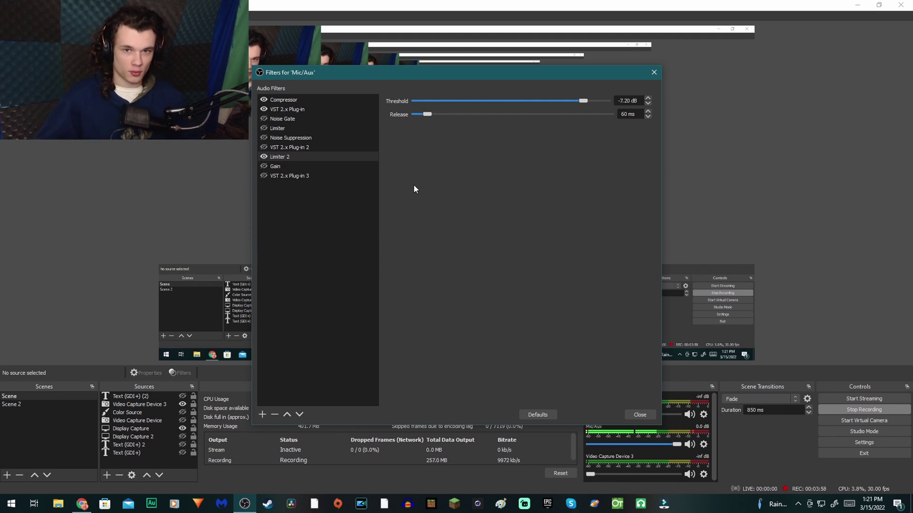
# Disable the Marvel GEQ VST filter, set Mic/Aux to Monitor and Output, then re-enable the filter.
pyautogui.click(309, 108)
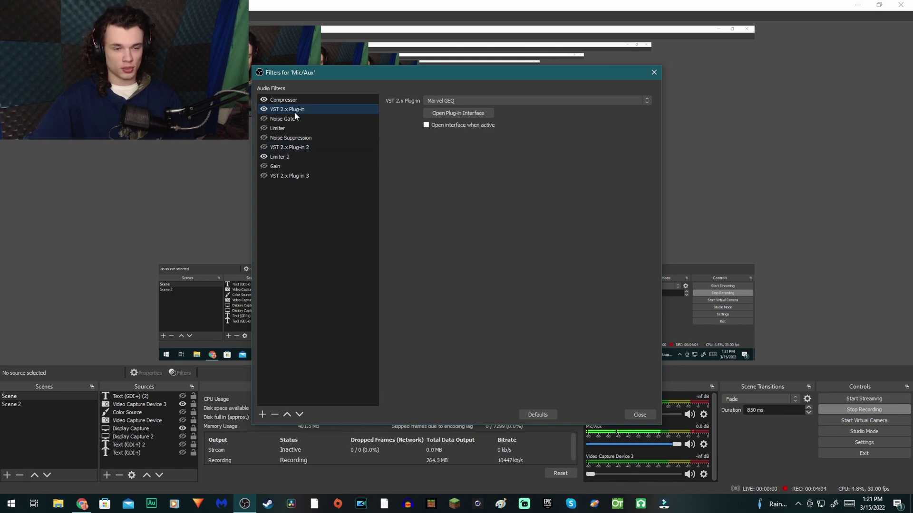
pyautogui.click(264, 108)
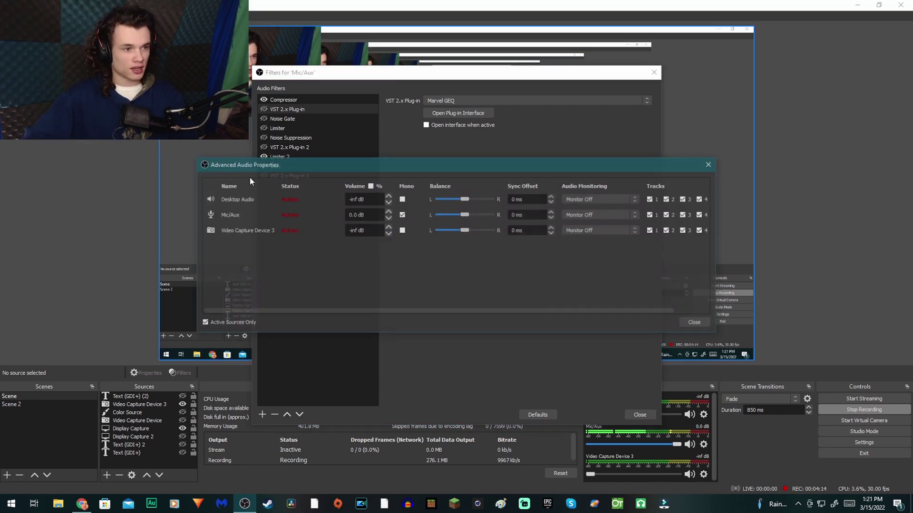
pyautogui.click(599, 213)
pyautogui.click(596, 235)
pyautogui.click(697, 323)
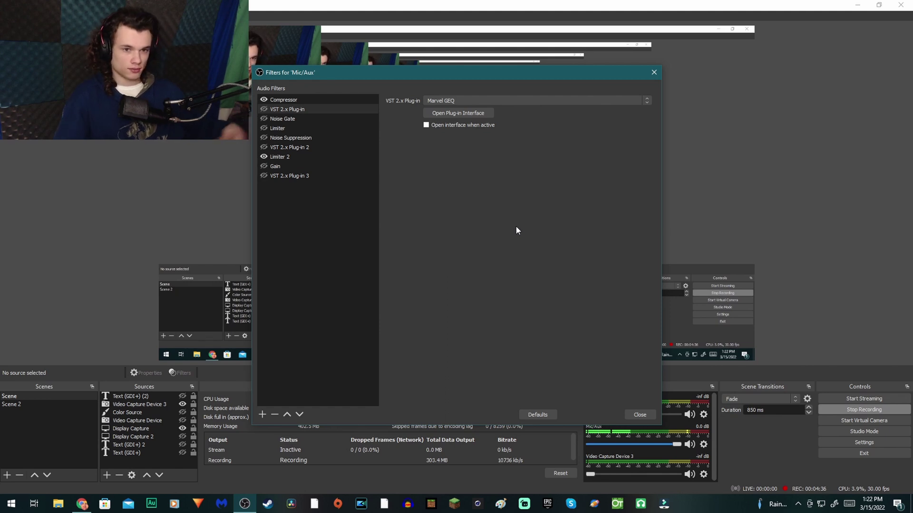
pyautogui.click(263, 109)
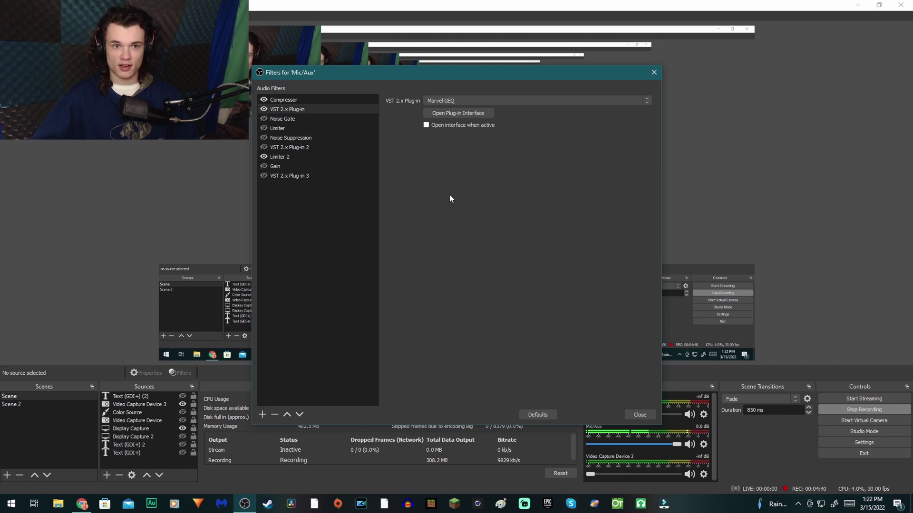
# Open the Marvel GEQ window, move it up and right, and show its Preset Manager.
pyautogui.click(460, 113)
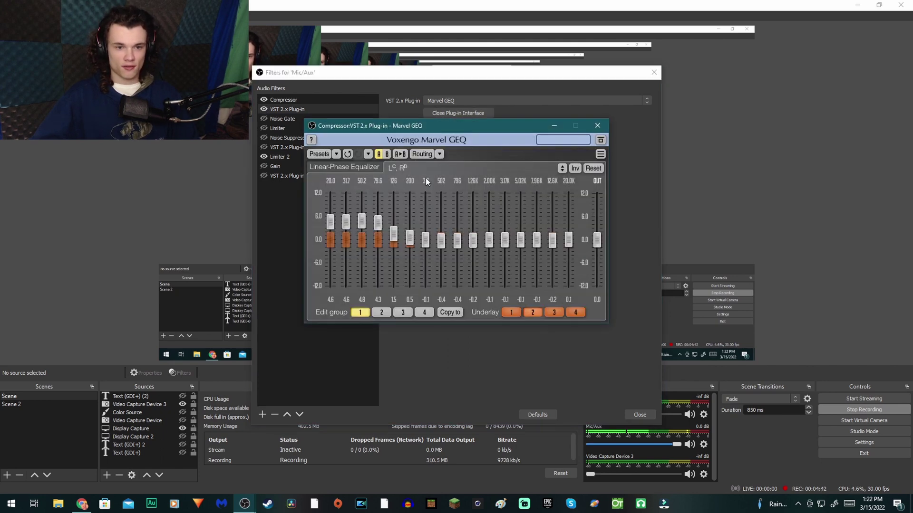
pyautogui.moveTo(441, 125); pyautogui.dragTo(569, 117)
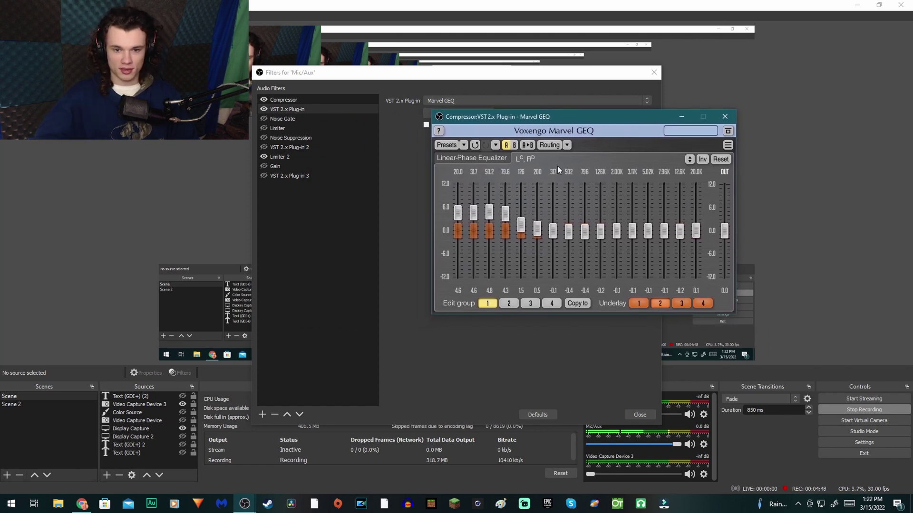
pyautogui.click(444, 146)
# Load the second Brighter and Bassy preset and raise the 7.96K band to about +3 dB.
pyautogui.click(676, 315)
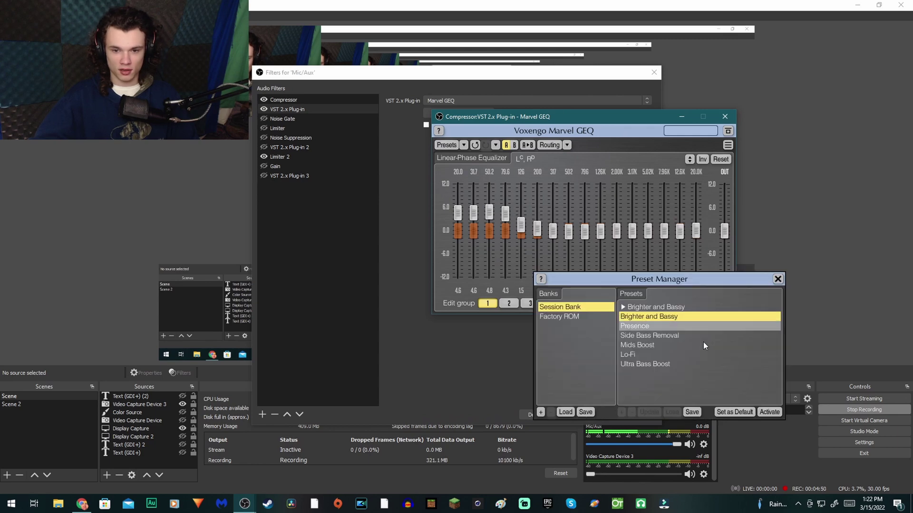
pyautogui.click(773, 412)
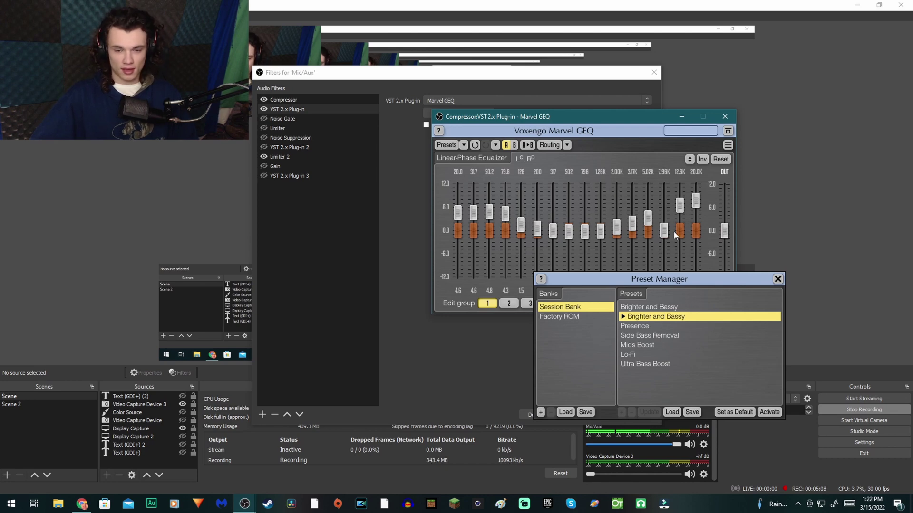
pyautogui.moveTo(664, 231); pyautogui.dragTo(664, 213)
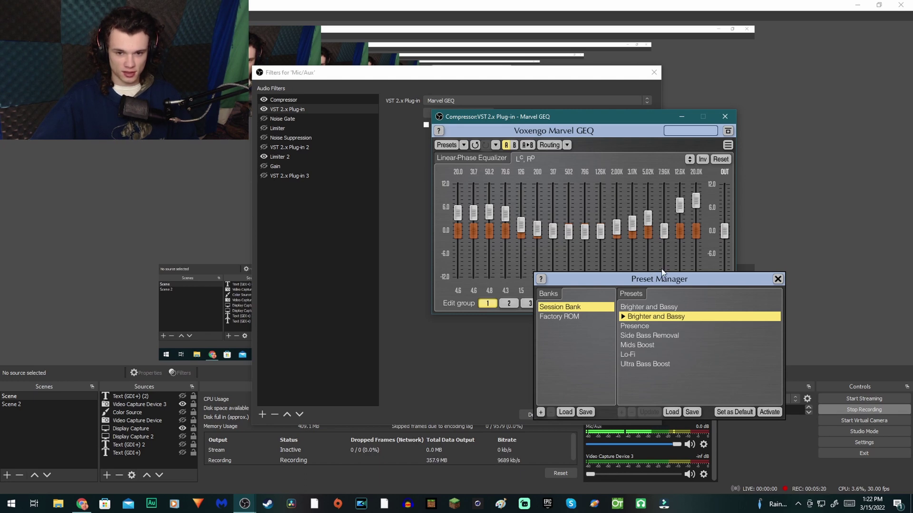
# Load the top Brighter and Bassy preset instead and close the Preset Manager.
pyautogui.click(666, 307)
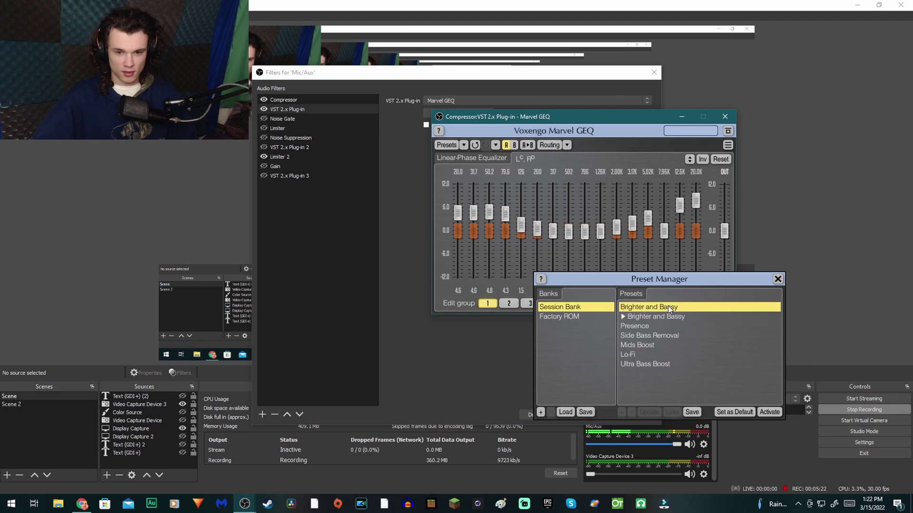
pyautogui.click(770, 412)
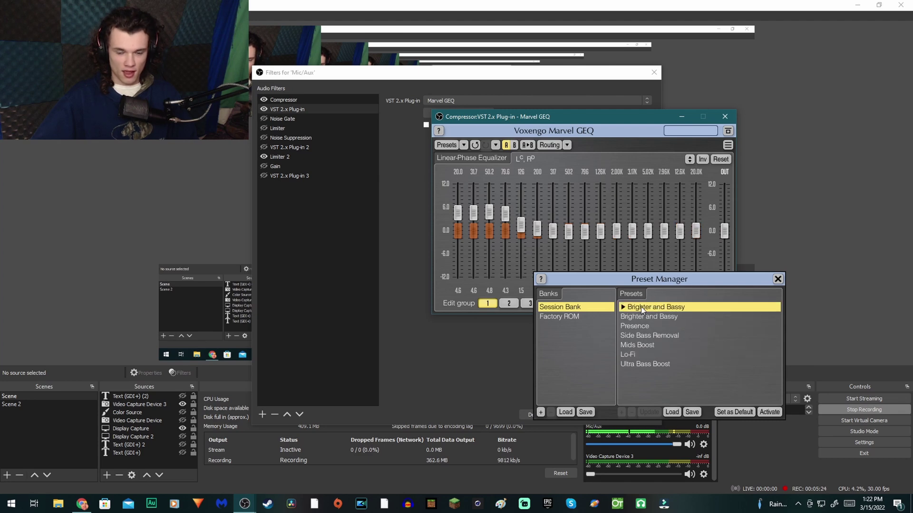
pyautogui.click(777, 279)
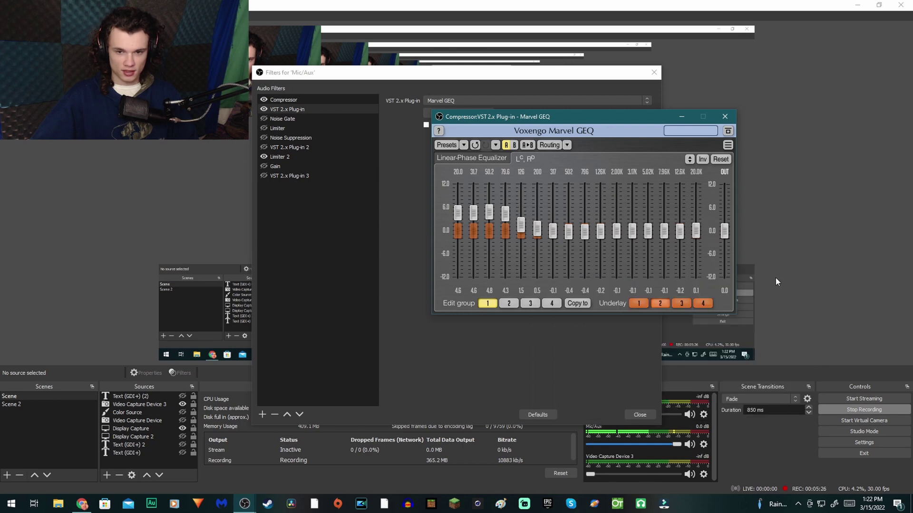
# Close the Marvel GEQ plug-in window.
pyautogui.click(724, 116)
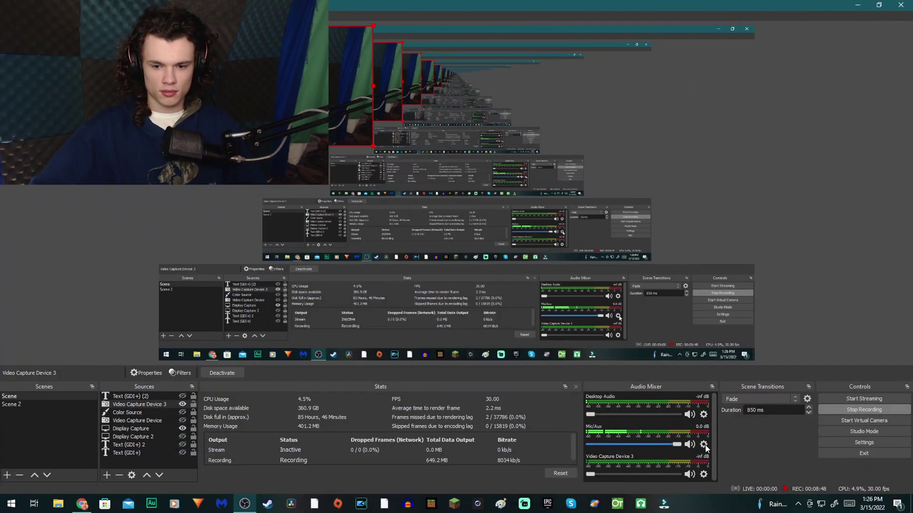
# Switch the Mic/Aux Noise Suppression method to Speex with a suppression level of -10 dB.
pyautogui.click(706, 447)
pyautogui.click(732, 428)
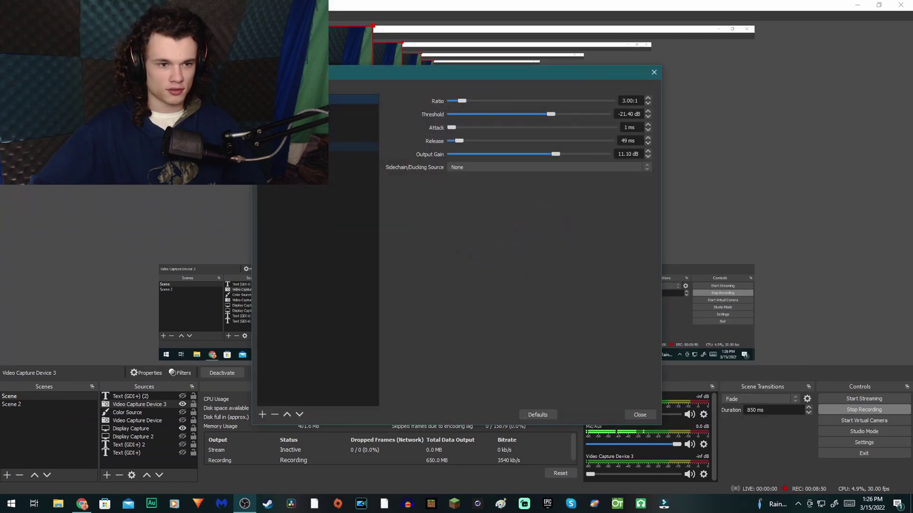
pyautogui.click(354, 136)
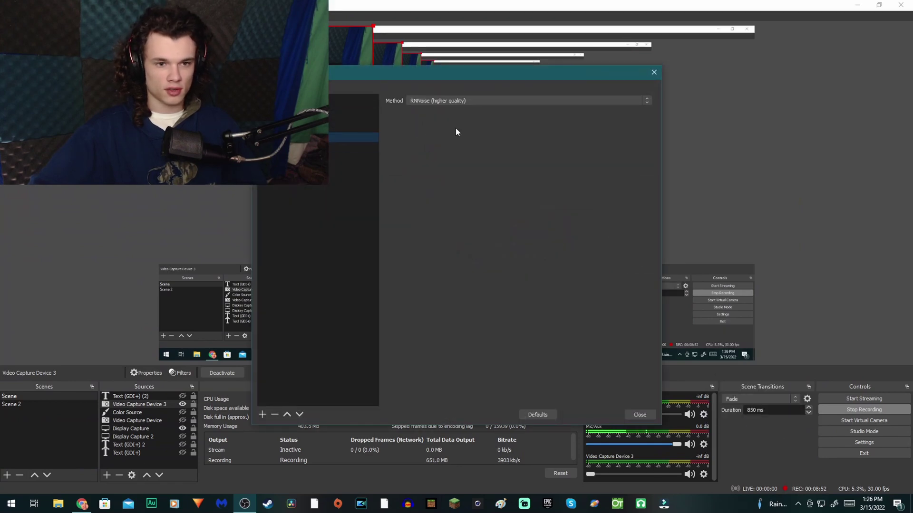
pyautogui.click(420, 101)
pyautogui.click(444, 109)
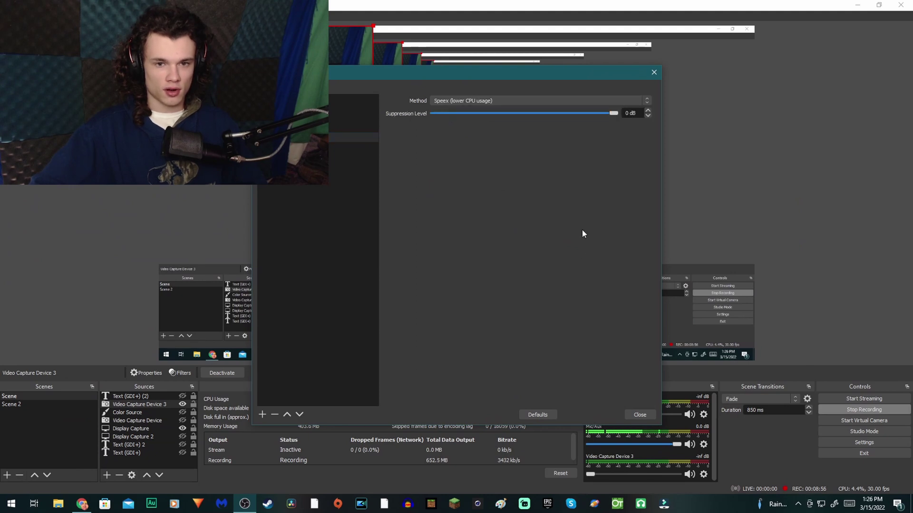
pyautogui.moveTo(608, 115); pyautogui.dragTo(578, 113)
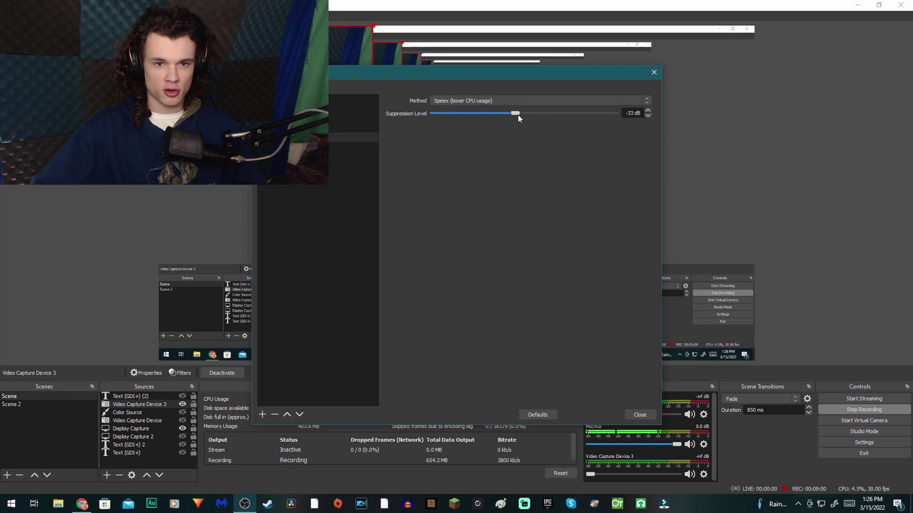
pyautogui.moveTo(572, 125); pyautogui.dragTo(583, 135)
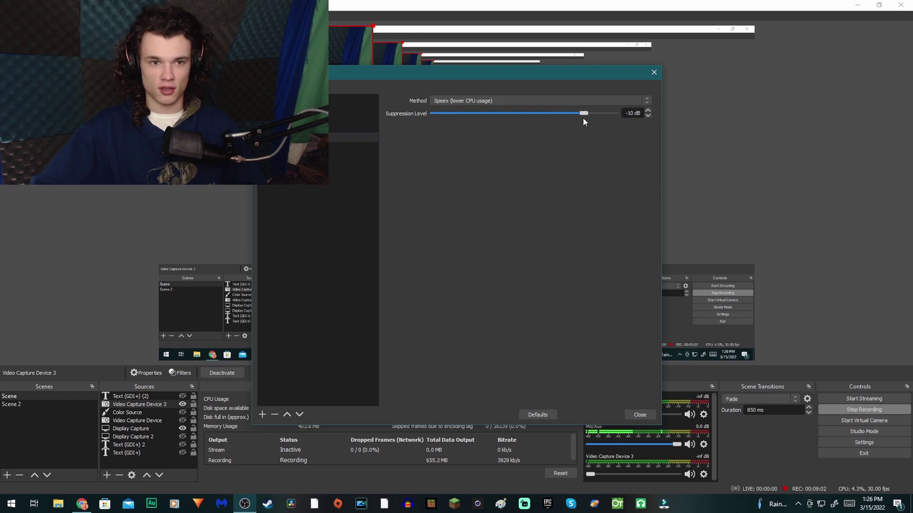
# Compare Speex with RNNoise (higher quality), then settle on RNNoise as the suppression method.
pyautogui.click(515, 101)
pyautogui.click(490, 116)
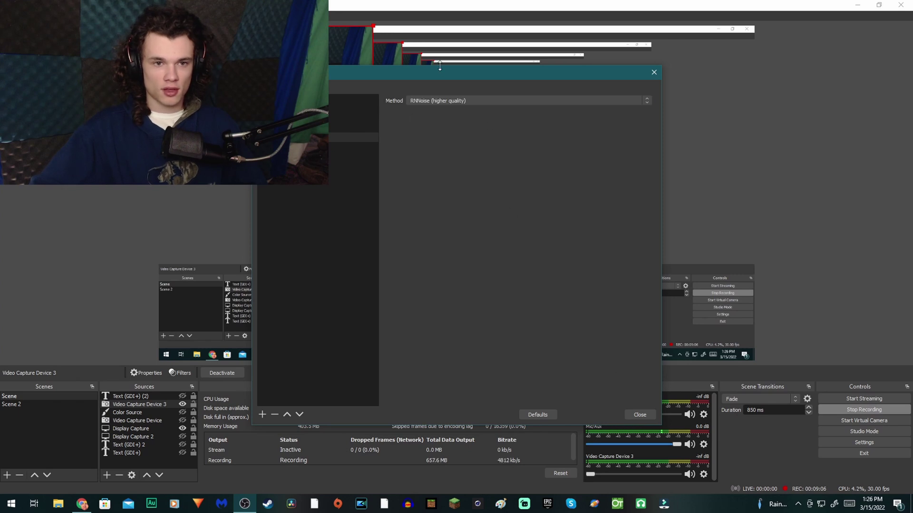
pyautogui.moveTo(442, 69); pyautogui.dragTo(553, 74)
pyautogui.click(559, 100)
pyautogui.click(559, 100)
pyautogui.click(560, 101)
pyautogui.click(561, 108)
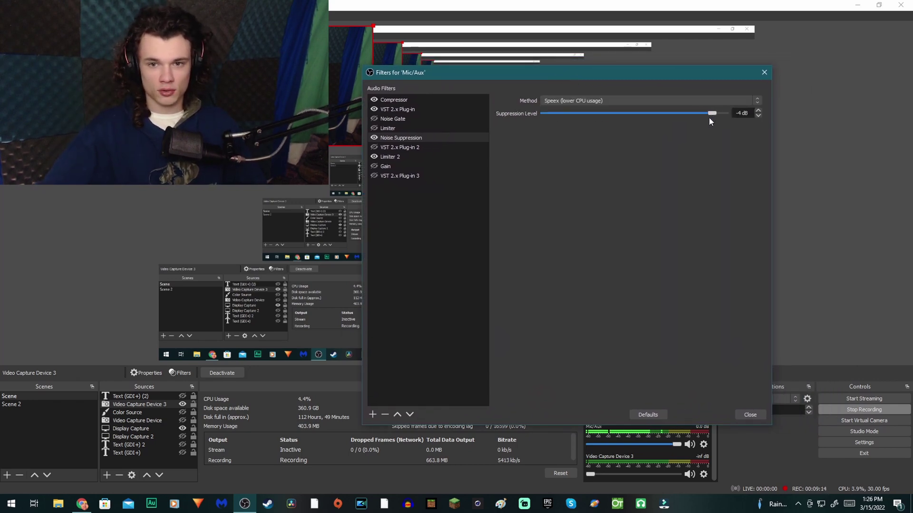
pyautogui.click(663, 102)
pyautogui.click(651, 111)
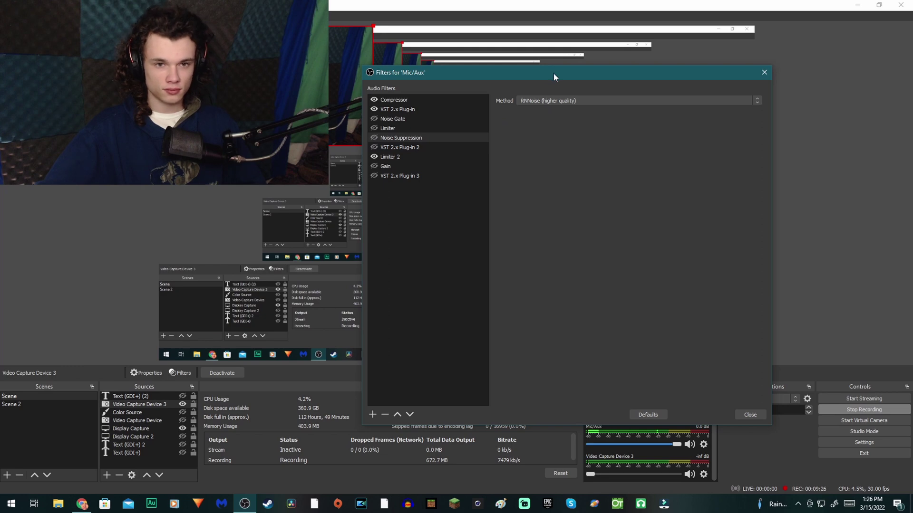
pyautogui.moveTo(551, 74); pyautogui.dragTo(426, 74)
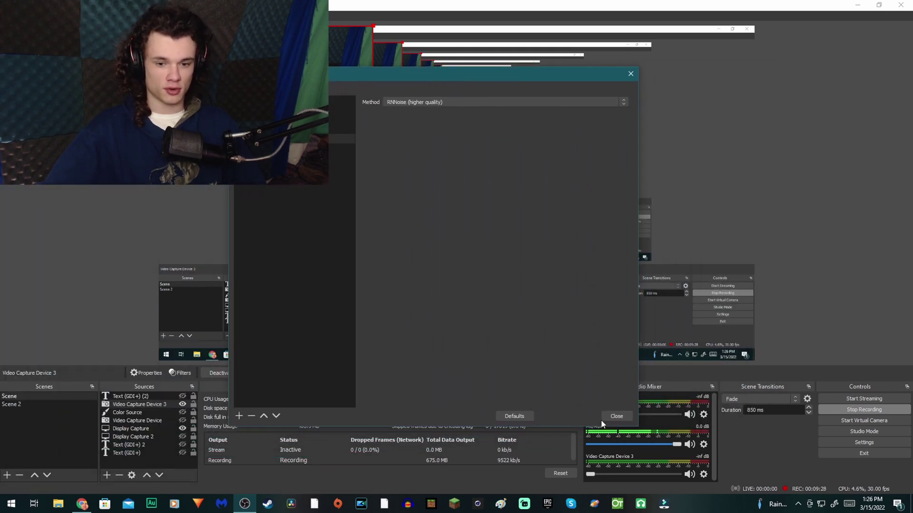
# Close the Mic/Aux filters, then nudge the webcam source in the preview and deselect it.
pyautogui.click(617, 416)
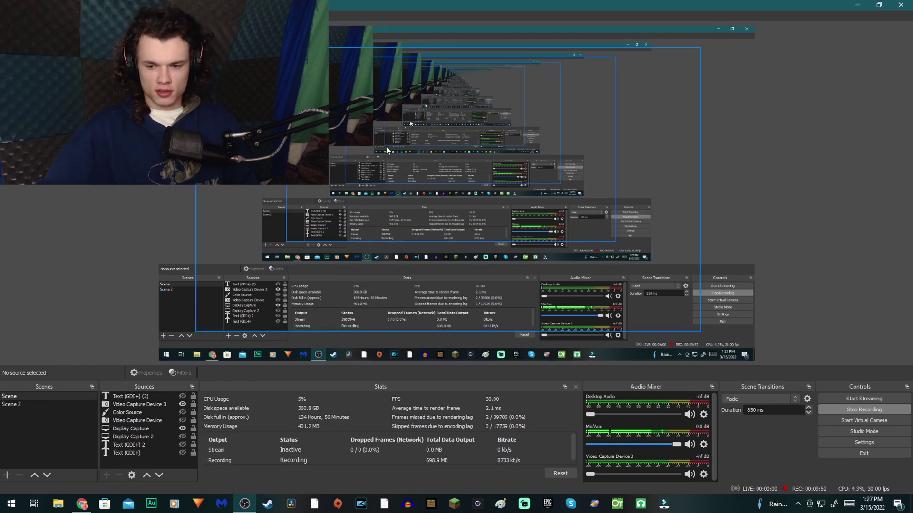
pyautogui.click(233, 85)
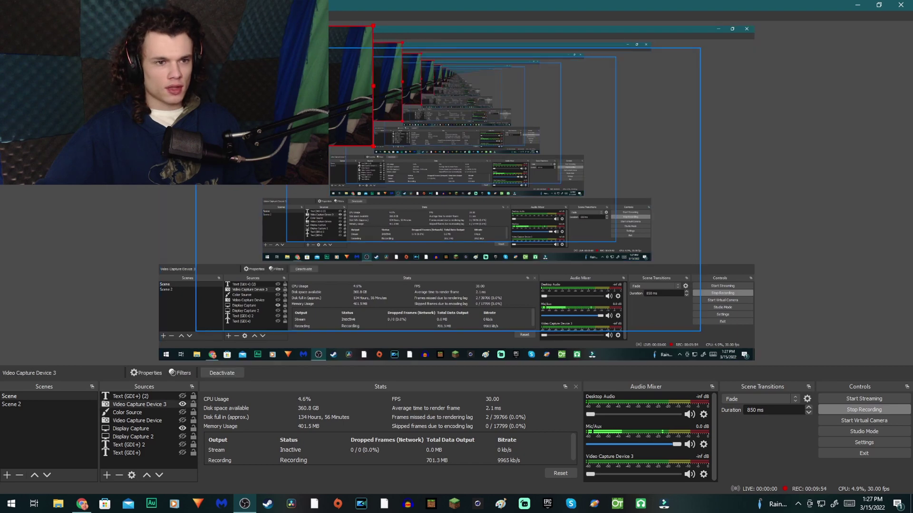
pyautogui.moveTo(233, 85)
pyautogui.mouseDown()
pyautogui.moveTo(573, 237)
pyautogui.moveTo(608, 287)
pyautogui.moveTo(233, 124)
pyautogui.moveTo(233, 84)
pyautogui.mouseUp()
pyautogui.click(331, 90)
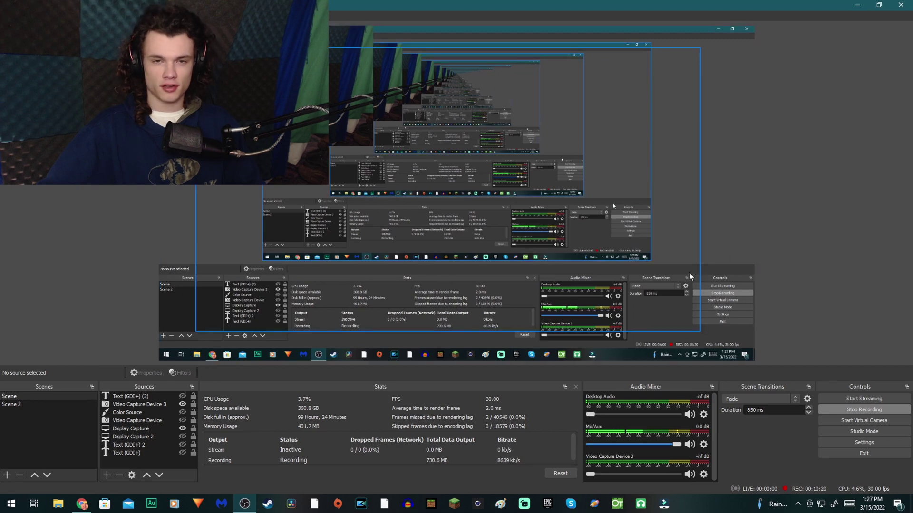
pyautogui.click(373, 155)
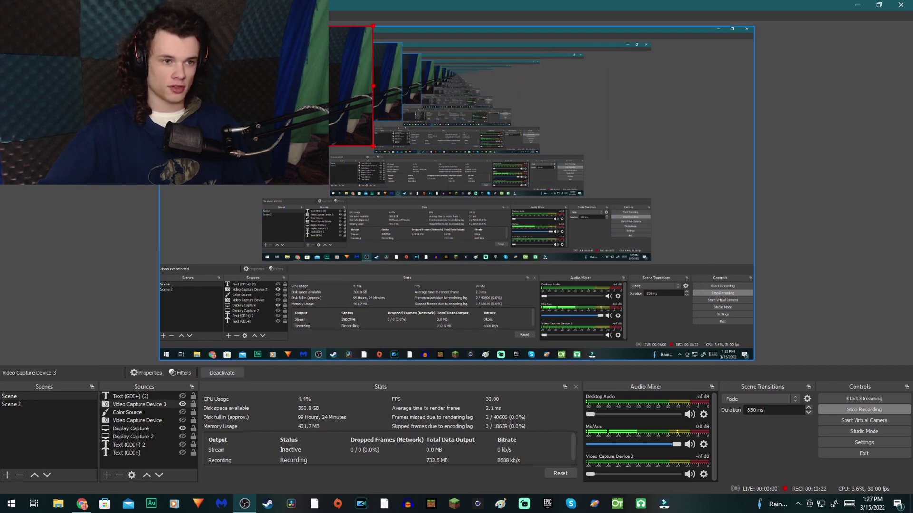
pyautogui.click(372, 155)
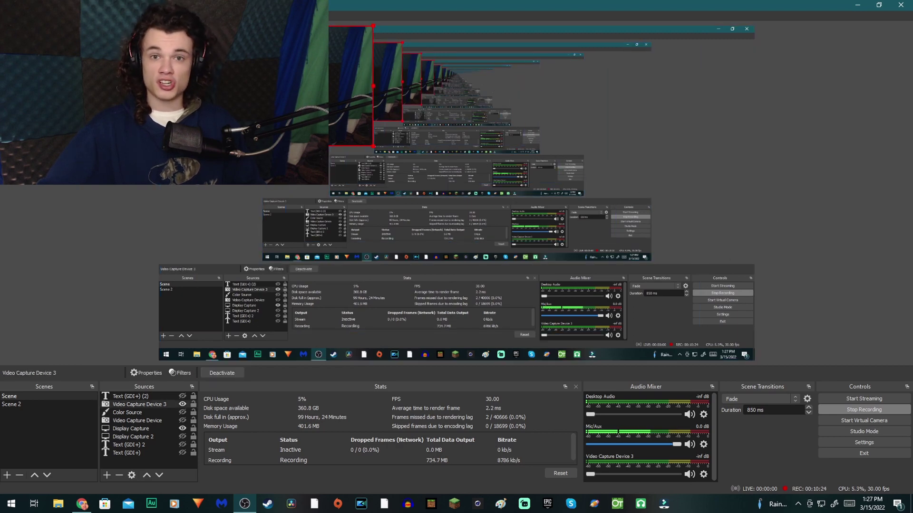
pyautogui.click(373, 156)
pyautogui.click(370, 144)
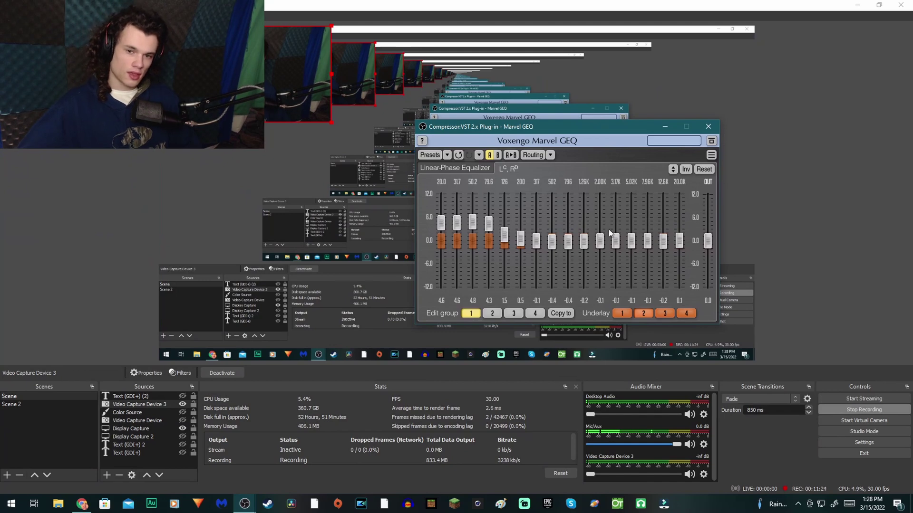
# Move the Marvel GEQ window aside and close it, keeping the bass-boosted bands.
pyautogui.moveTo(545, 129); pyautogui.dragTo(521, 96)
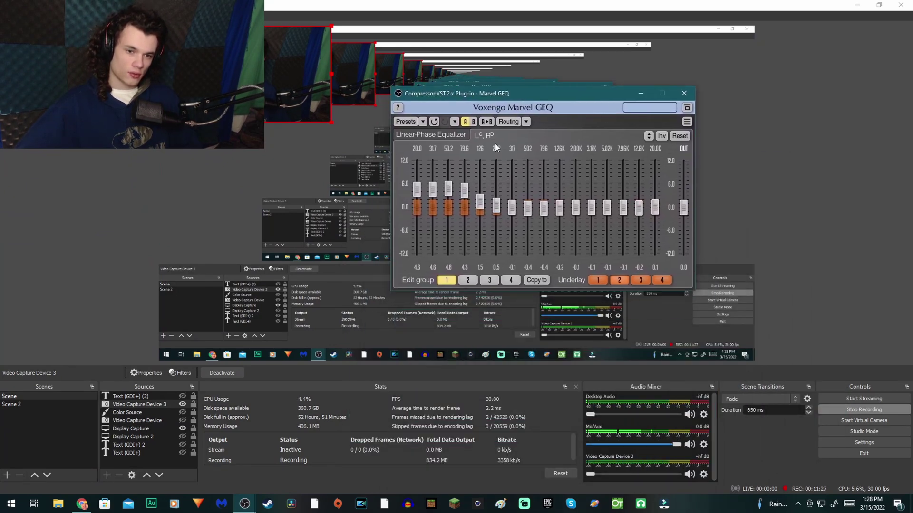
pyautogui.click(684, 93)
# Select the webcam source in the preview and drag it until it snaps to the left edge.
pyautogui.click(658, 282)
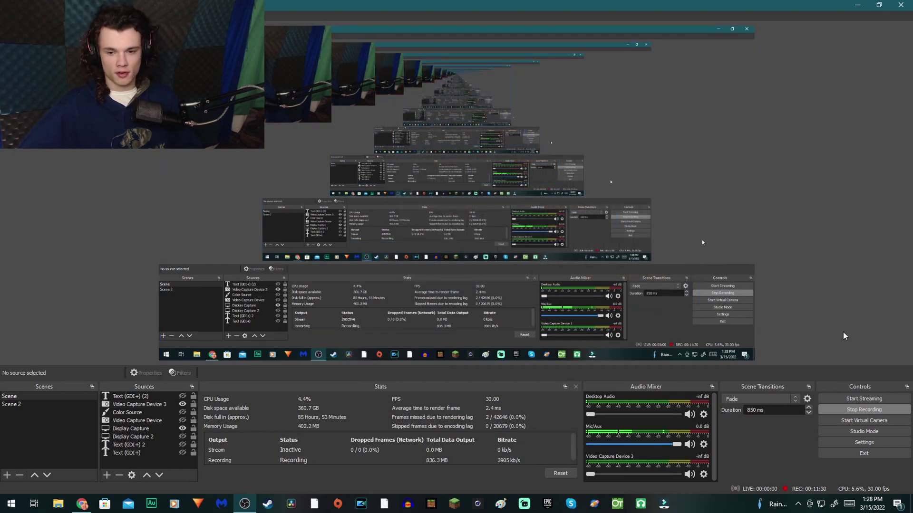
pyautogui.click(287, 93)
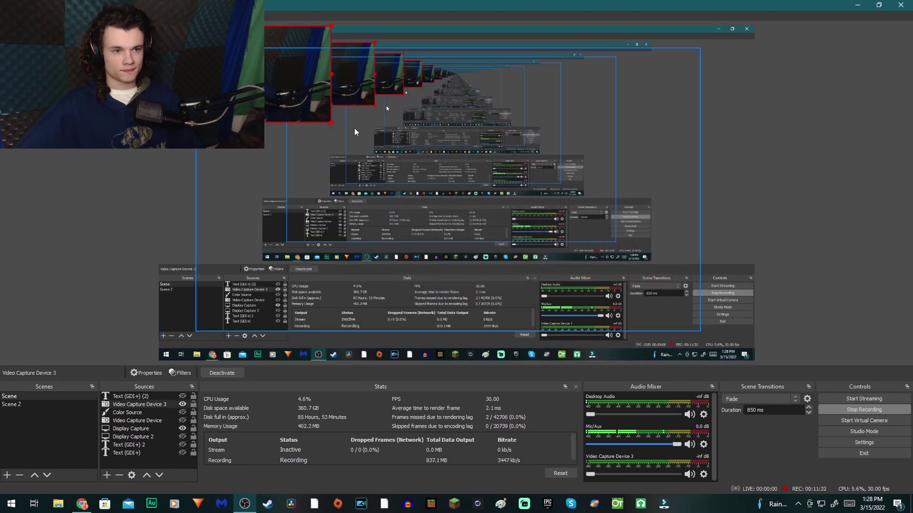
pyautogui.moveTo(331, 125); pyautogui.dragTo(338, 124)
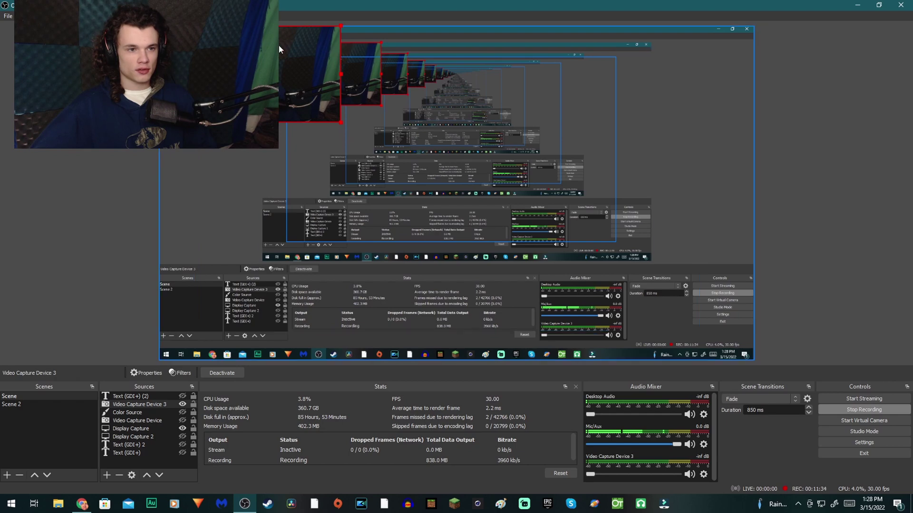
pyautogui.moveTo(304, 99); pyautogui.dragTo(284, 35)
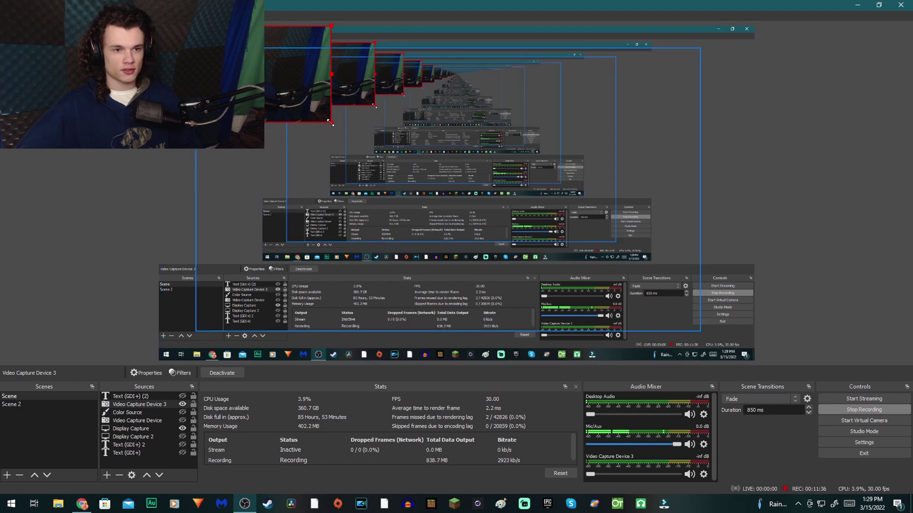